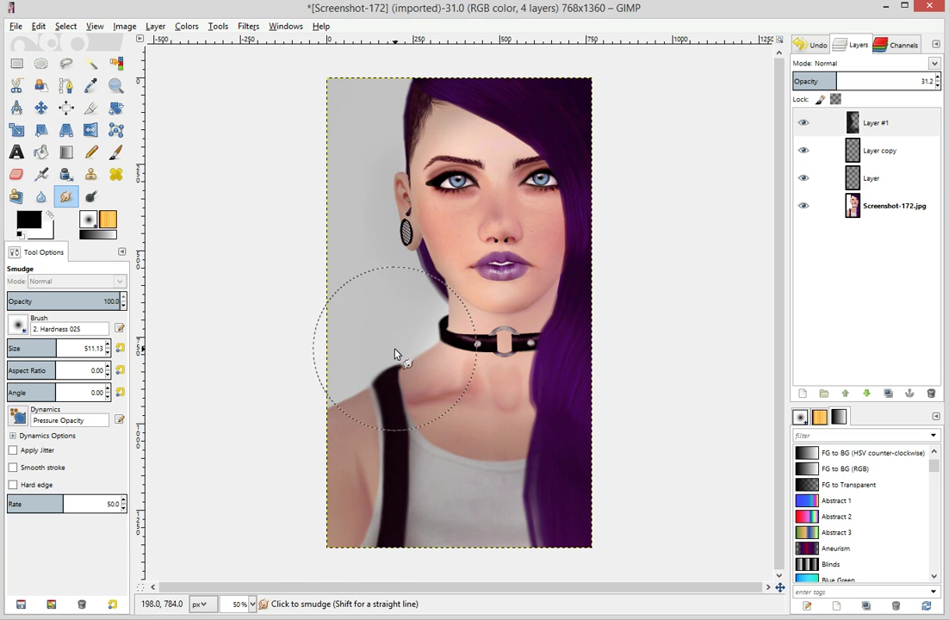
Step: Set Layer #1's opacity to 42.4 and smudge its dark shading across the shirt and lower hair
left_click(926, 80)
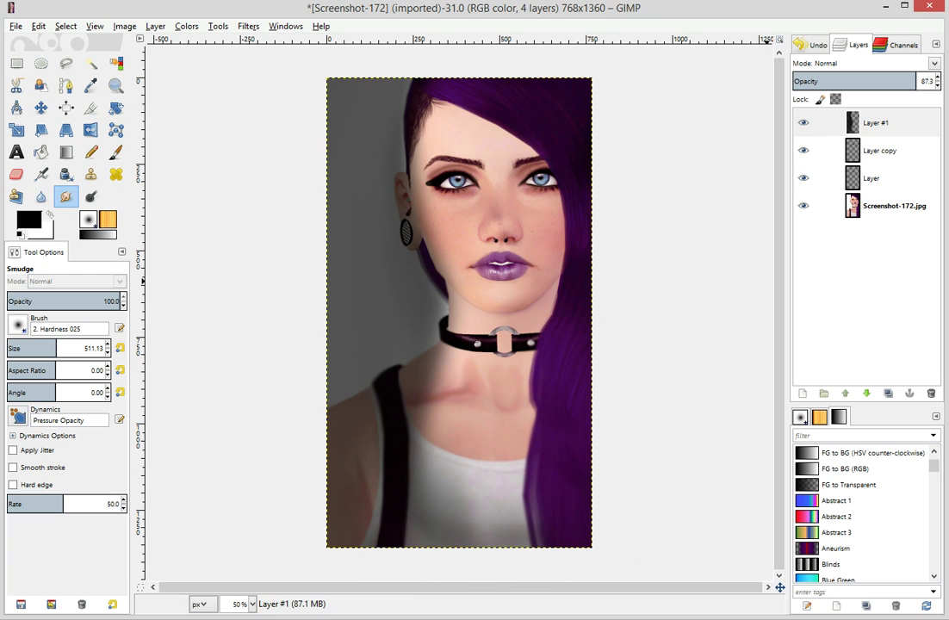
mouse_move(900, 81)
left_mouse_down()
mouse_move(831, 85)
mouse_move(879, 87)
mouse_move(859, 93)
mouse_move(853, 83)
left_mouse_up()
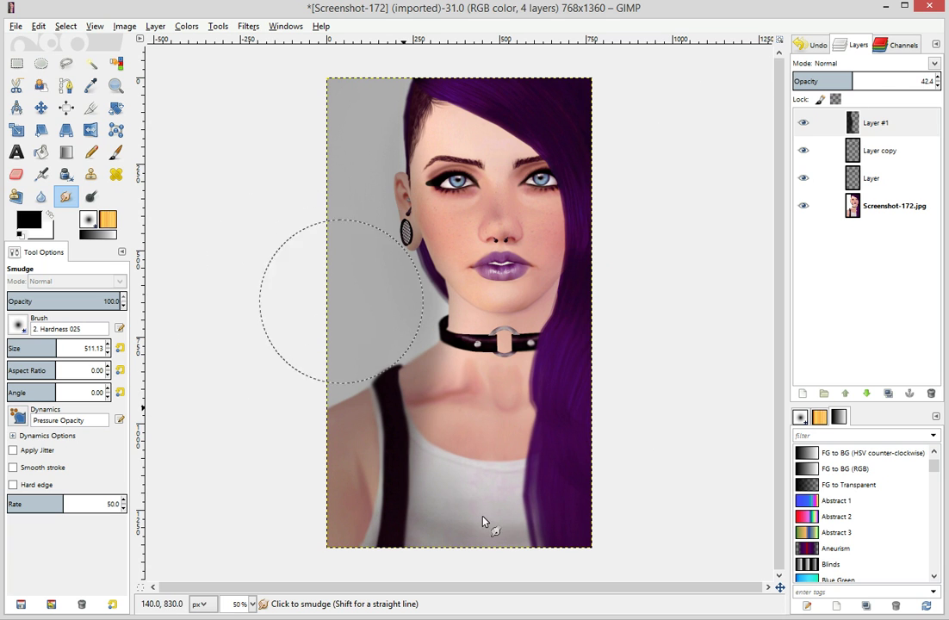
mouse_move(583, 502)
left_mouse_down()
mouse_move(543, 462)
mouse_move(579, 478)
mouse_move(341, 274)
mouse_move(427, 403)
mouse_move(364, 351)
mouse_move(387, 493)
left_mouse_up()
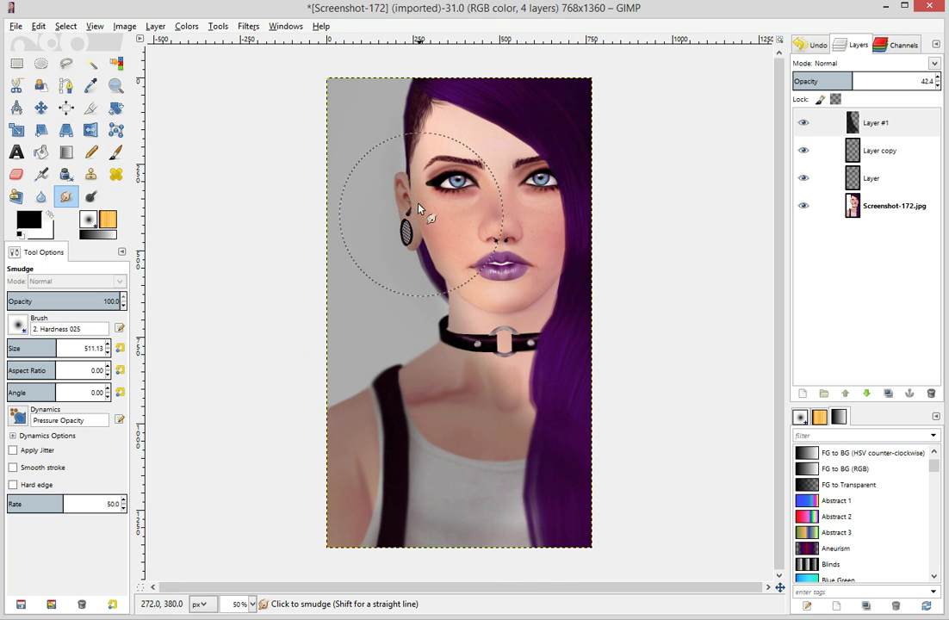
Step: Smudge Layer #1's shading with repeated diagonal strokes toward the image's upper-left corner to shape a bright beam beside the head
mouse_move(358, 83)
left_mouse_down()
mouse_move(382, 127)
mouse_move(402, 114)
left_mouse_up()
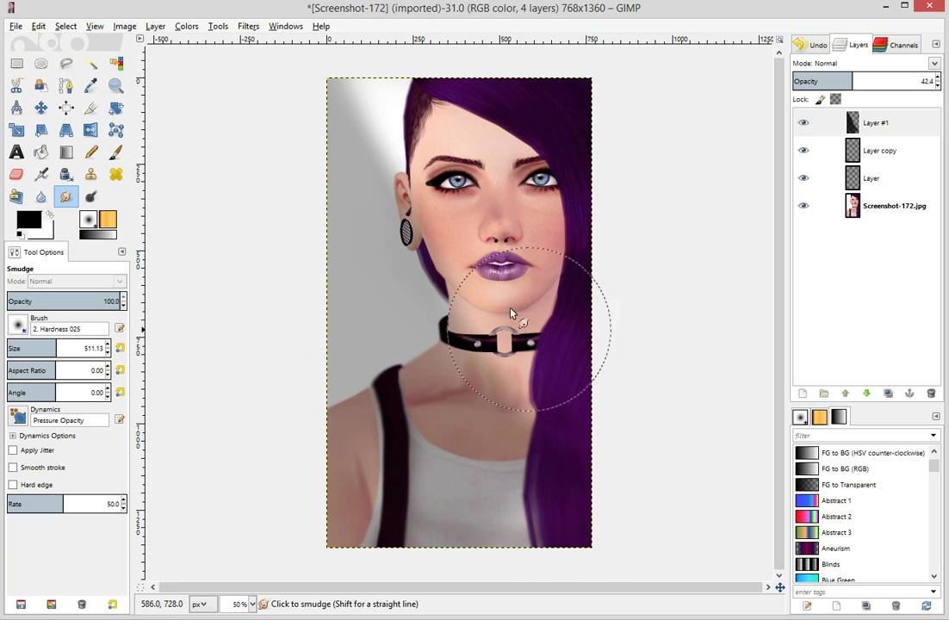
mouse_move(345, 55)
left_mouse_down()
mouse_move(355, 91)
mouse_move(344, 47)
mouse_move(522, 324)
mouse_move(336, 55)
left_mouse_up()
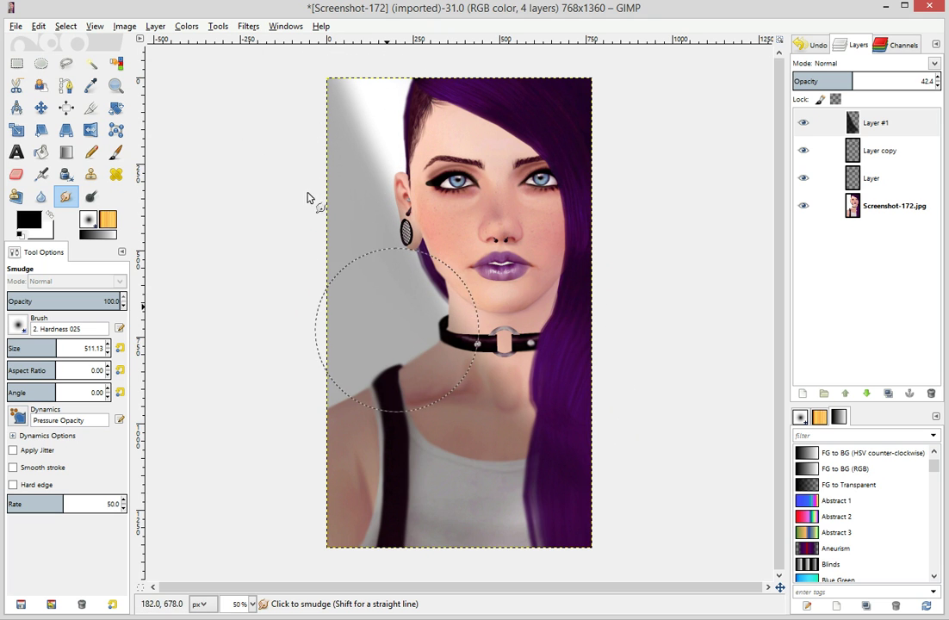
left_click_drag(378, 153, 330, 84)
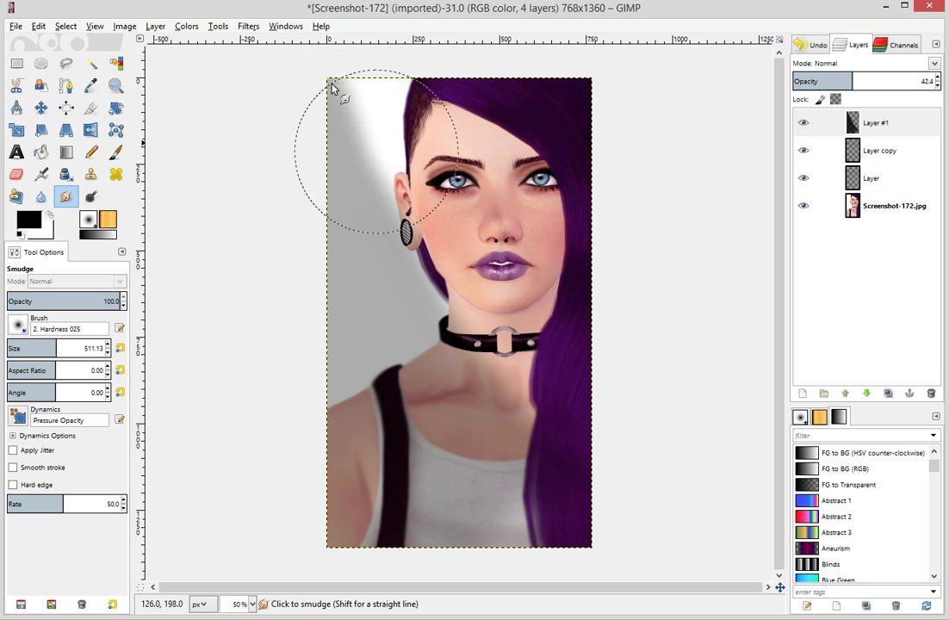
mouse_move(408, 265)
left_mouse_down()
mouse_move(388, 234)
mouse_move(353, 110)
mouse_move(403, 264)
mouse_move(327, 85)
left_mouse_up()
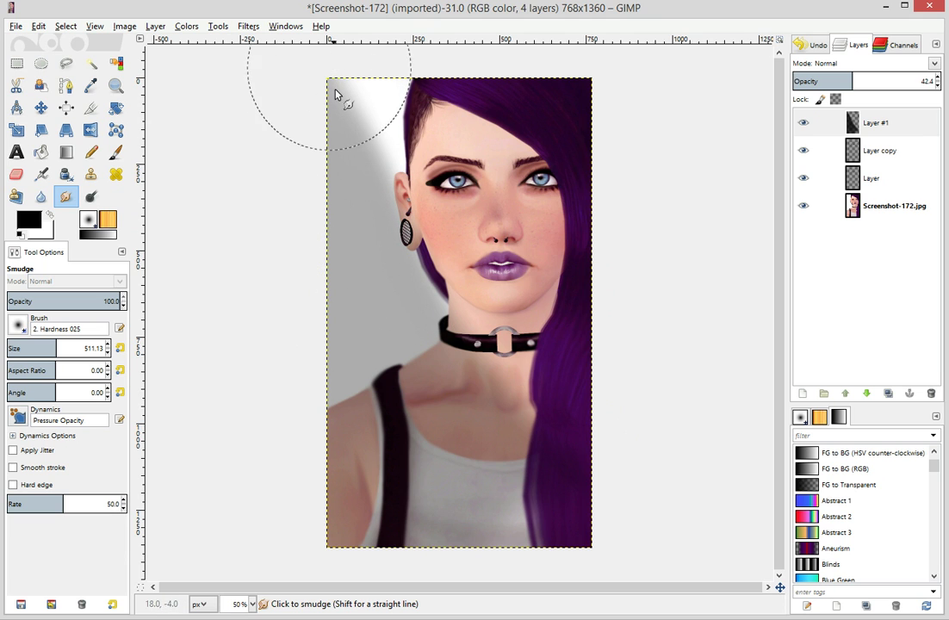
mouse_move(458, 191)
left_mouse_down()
mouse_move(377, 38)
mouse_move(428, 153)
mouse_move(362, 82)
left_mouse_up()
mouse_move(563, 286)
left_mouse_down()
mouse_move(381, 127)
mouse_move(354, 78)
left_mouse_up()
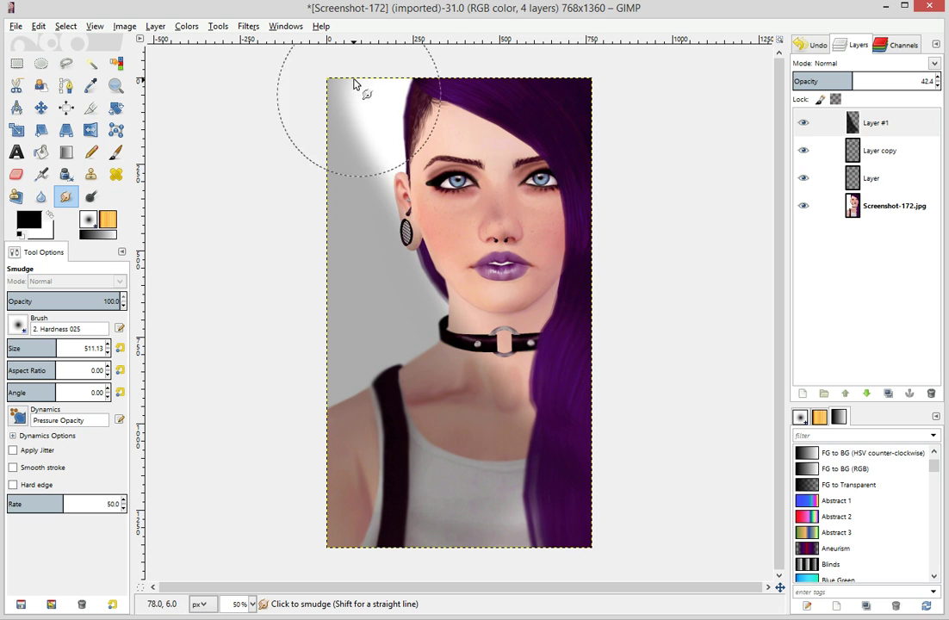
mouse_move(522, 344)
left_mouse_down()
mouse_move(389, 101)
mouse_move(402, 138)
mouse_move(328, 42)
mouse_move(428, 153)
mouse_move(362, 86)
left_mouse_up()
mouse_move(500, 249)
left_mouse_down()
mouse_move(388, 68)
mouse_move(327, 73)
left_mouse_up()
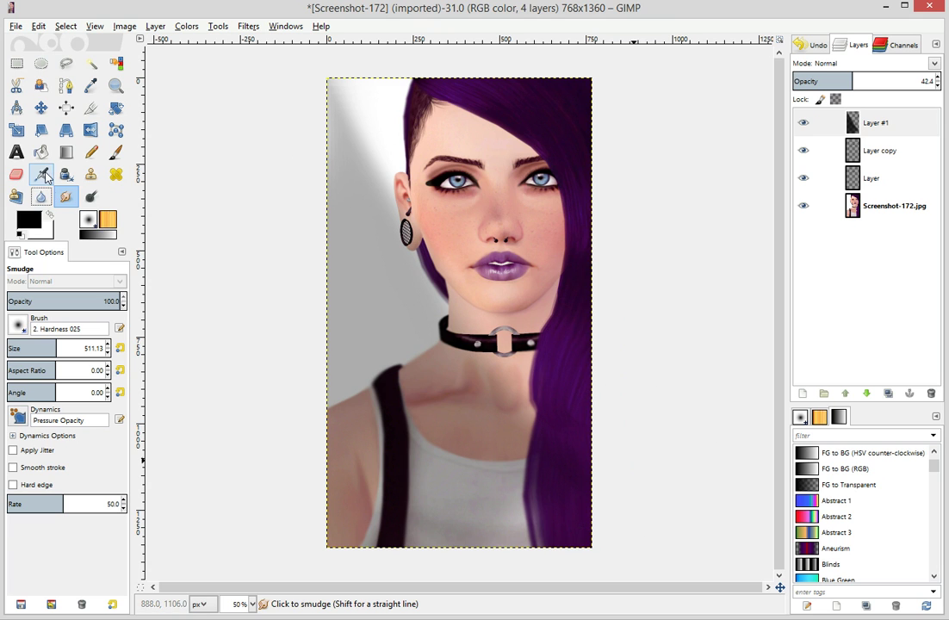
Step: Airbrush black shading over the forehead, hair and background on Layer #1, and smudge the edges of the diagonal light beam
left_click(40, 174)
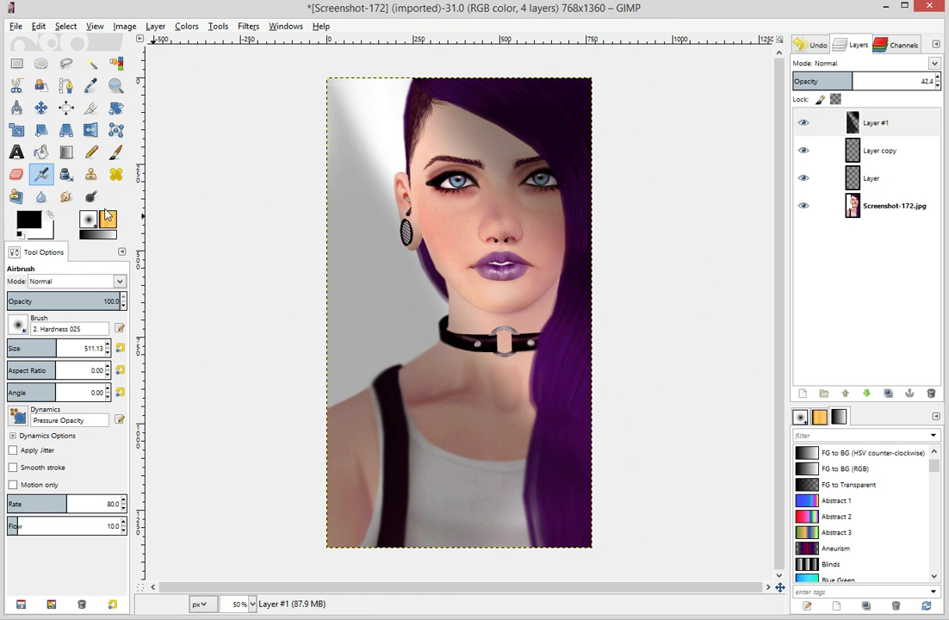
left_click(66, 197)
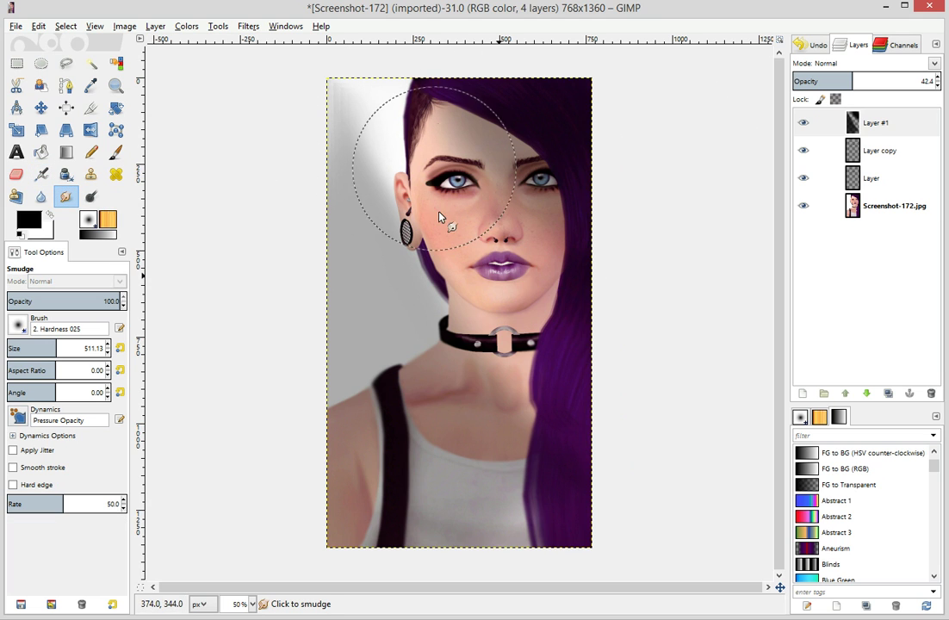
mouse_move(439, 212)
left_mouse_down()
mouse_move(273, 35)
mouse_move(414, 197)
mouse_move(385, 143)
mouse_move(332, 62)
mouse_move(414, 286)
mouse_move(312, 76)
left_mouse_up()
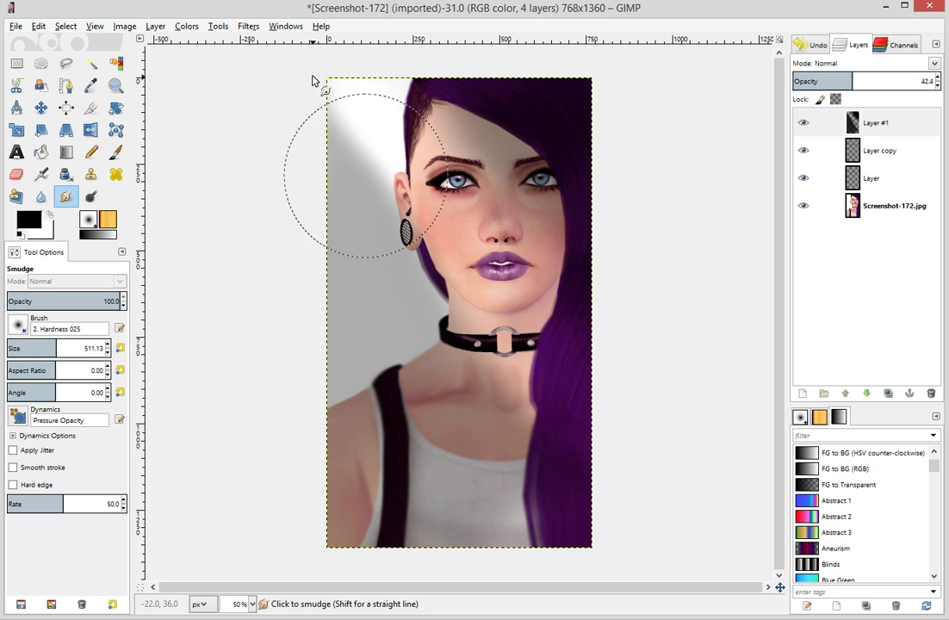
left_click(41, 174)
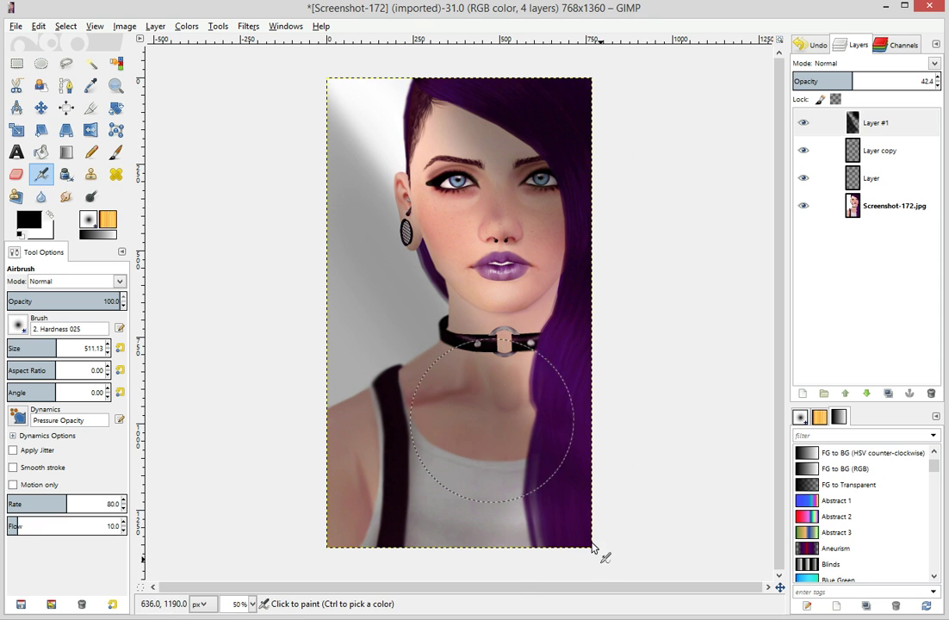
left_click(564, 366)
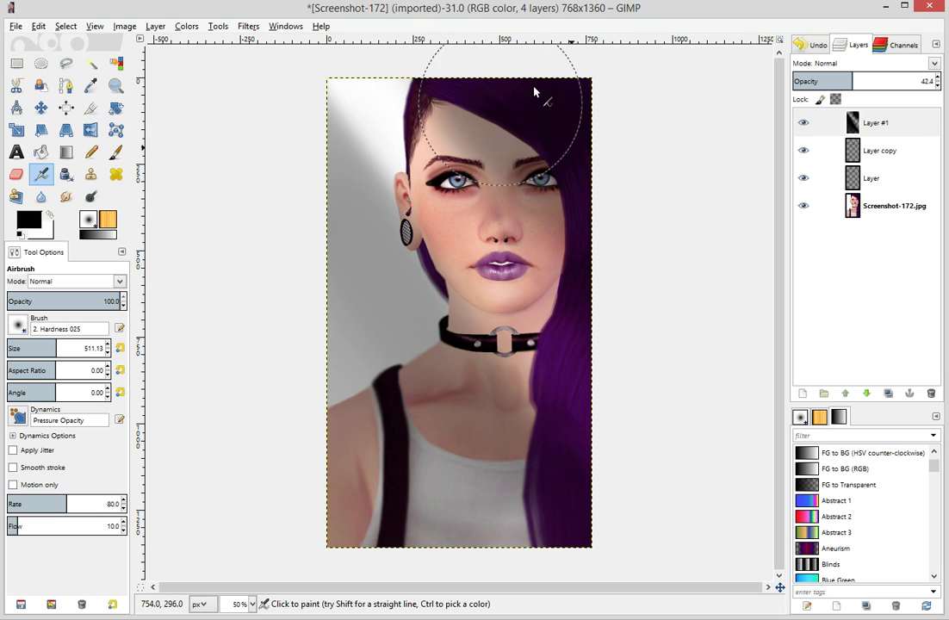
left_click(69, 196)
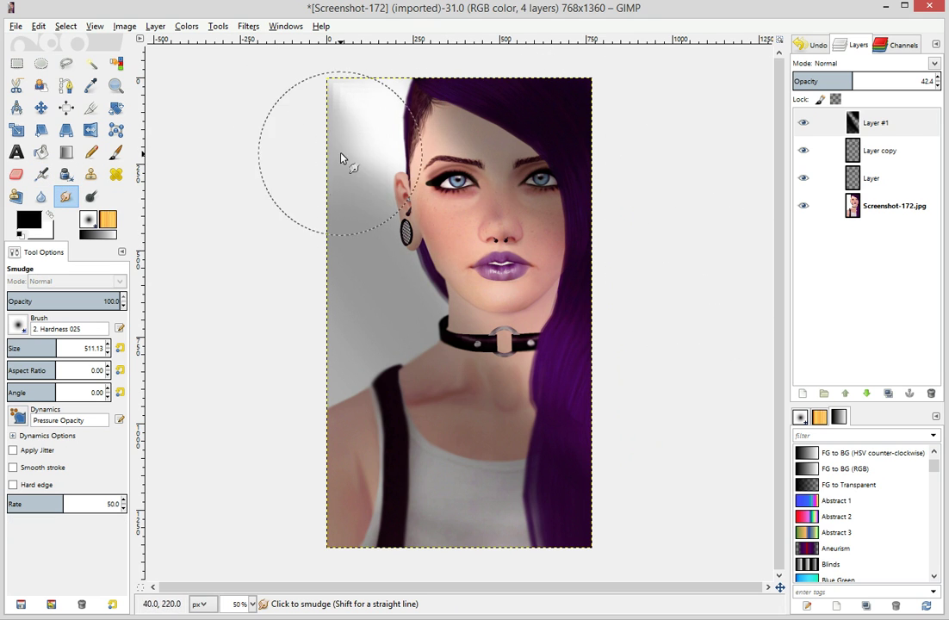
Step: Erase Layer #1's shading diagonally across the upper background, face and neck, and airbrush black over the hair above the forehead
left_click(17, 175)
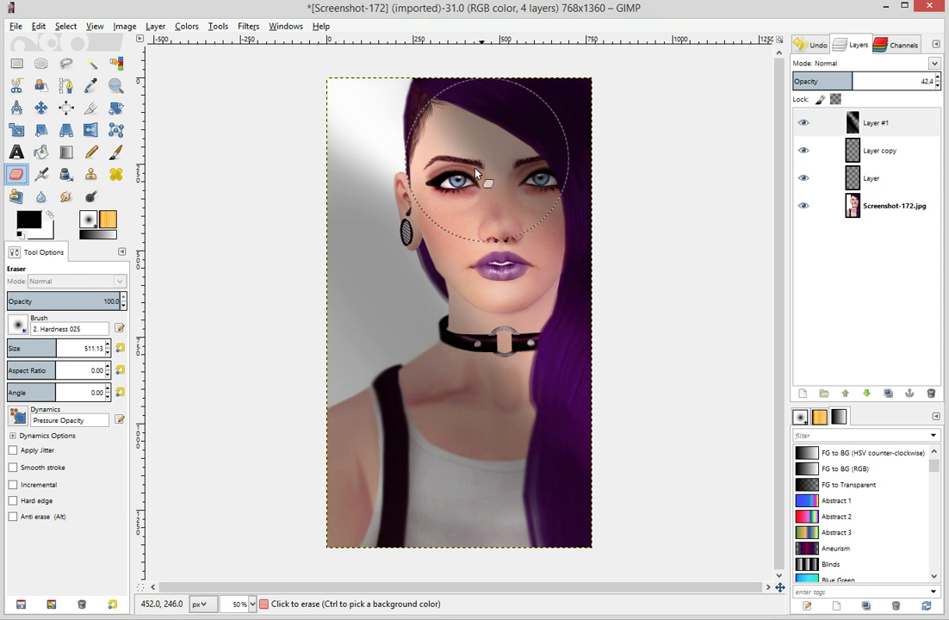
mouse_move(441, 183)
left_mouse_down()
mouse_move(352, 95)
mouse_move(526, 263)
mouse_move(564, 313)
mouse_move(343, 111)
mouse_move(547, 332)
mouse_move(480, 275)
mouse_move(345, 85)
mouse_move(561, 392)
mouse_move(351, 156)
mouse_move(621, 508)
mouse_move(373, 154)
mouse_move(602, 494)
mouse_move(195, 251)
left_mouse_up()
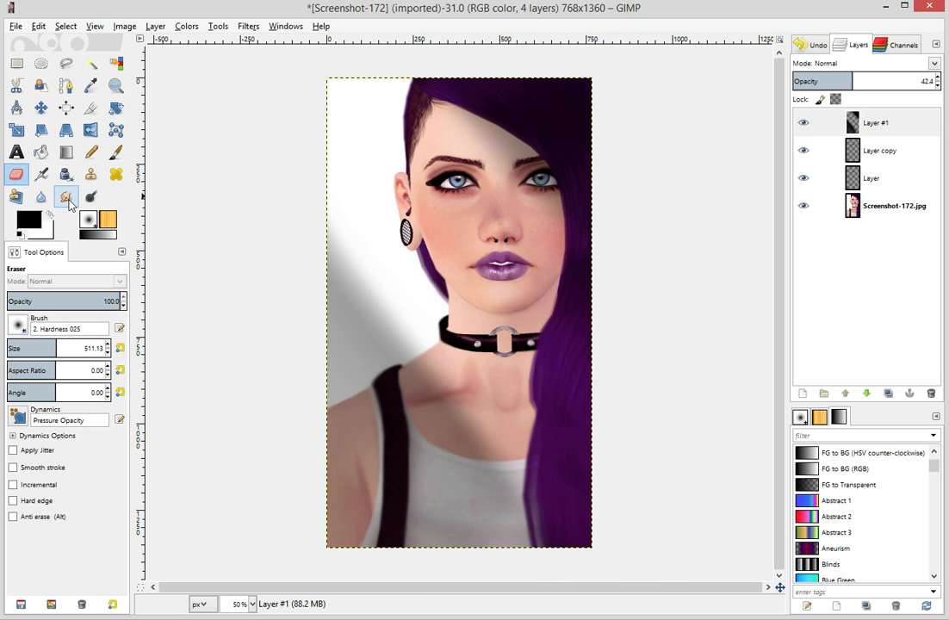
left_click(67, 198)
left_click(40, 173)
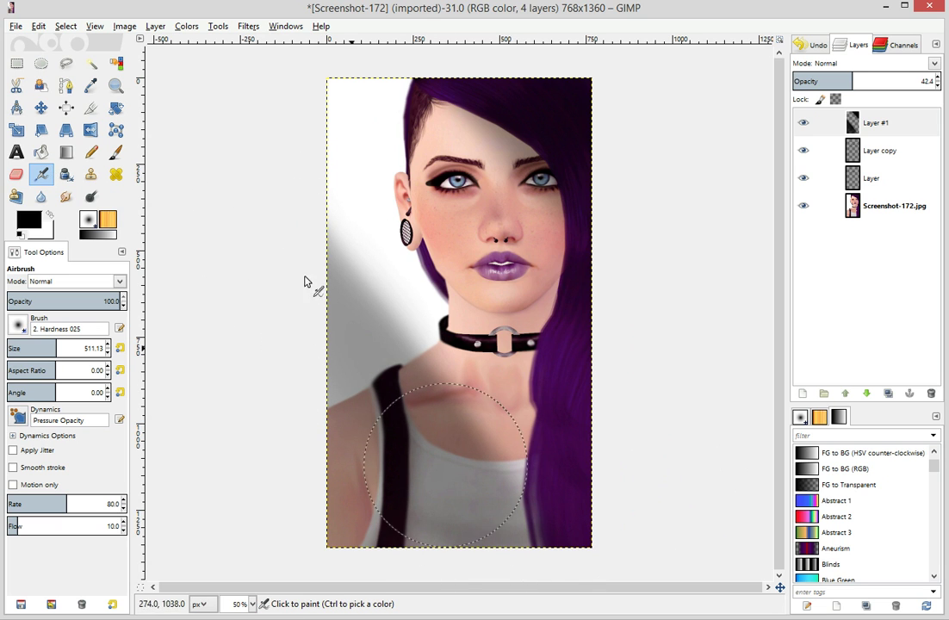
mouse_move(433, 65)
left_mouse_down()
mouse_move(608, 222)
mouse_move(538, 146)
left_mouse_up()
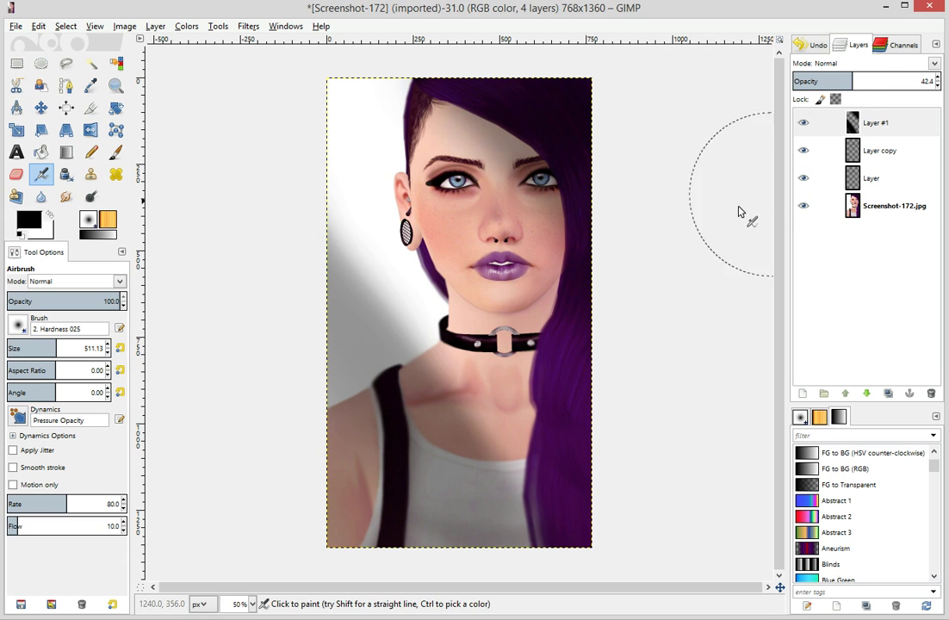
mouse_move(737, 76)
left_mouse_down()
mouse_move(923, 80)
mouse_move(886, 82)
left_mouse_up()
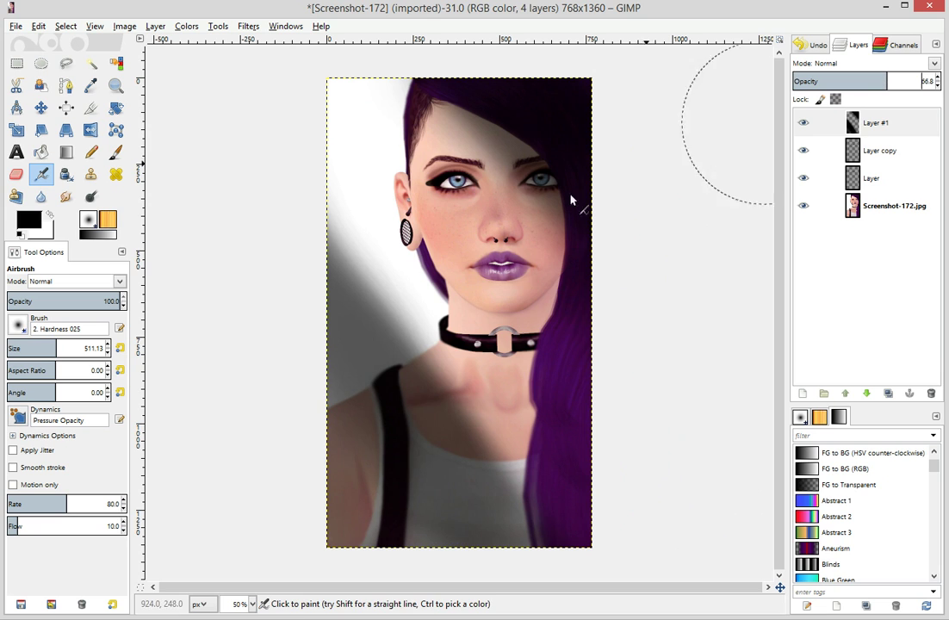
left_click_drag(437, 310, 360, 386)
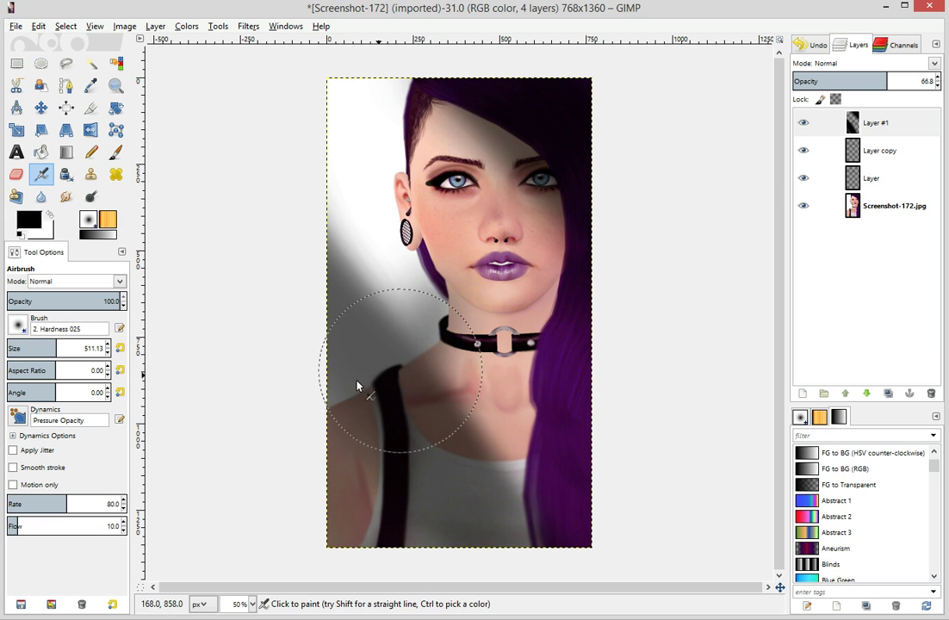
left_click(814, 46)
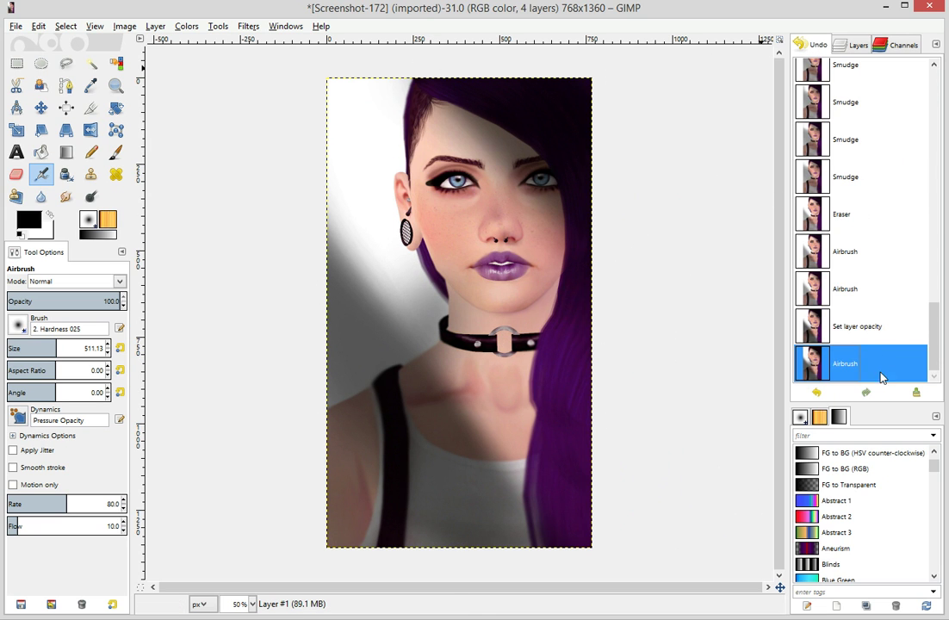
left_click(861, 326)
Step: Set Layer #1's opacity to 29.8 and erase a soft diagonal light streak in the background beside the head
left_click(863, 48)
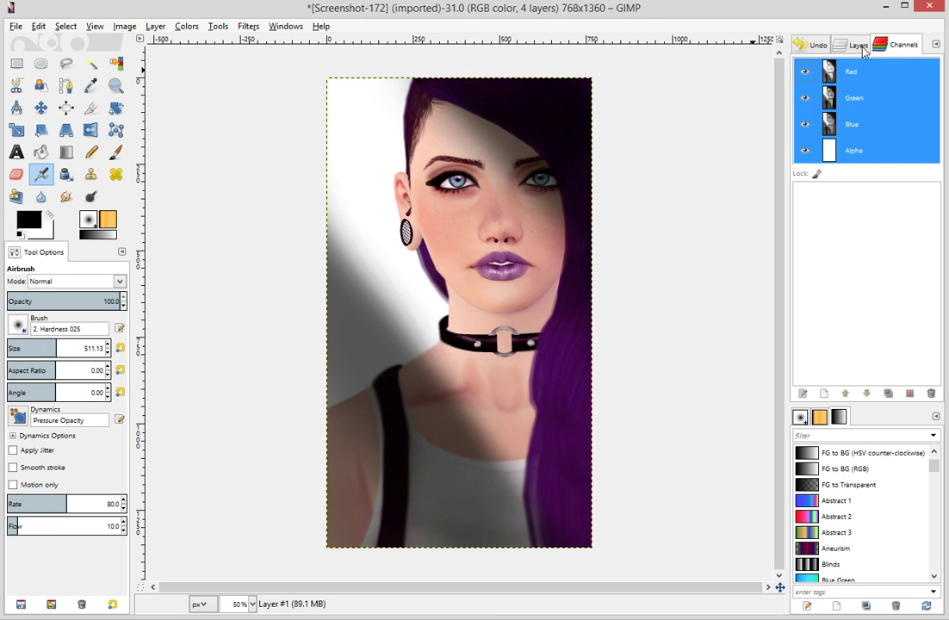
left_click(861, 47)
mouse_move(897, 81)
left_mouse_down()
mouse_move(932, 80)
mouse_move(835, 82)
left_mouse_up()
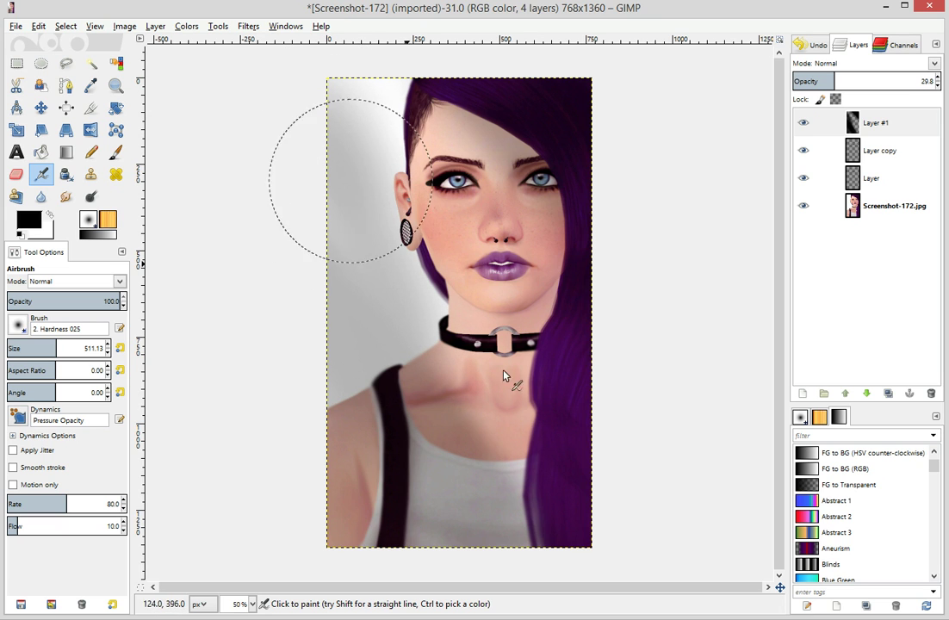
left_click(15, 174)
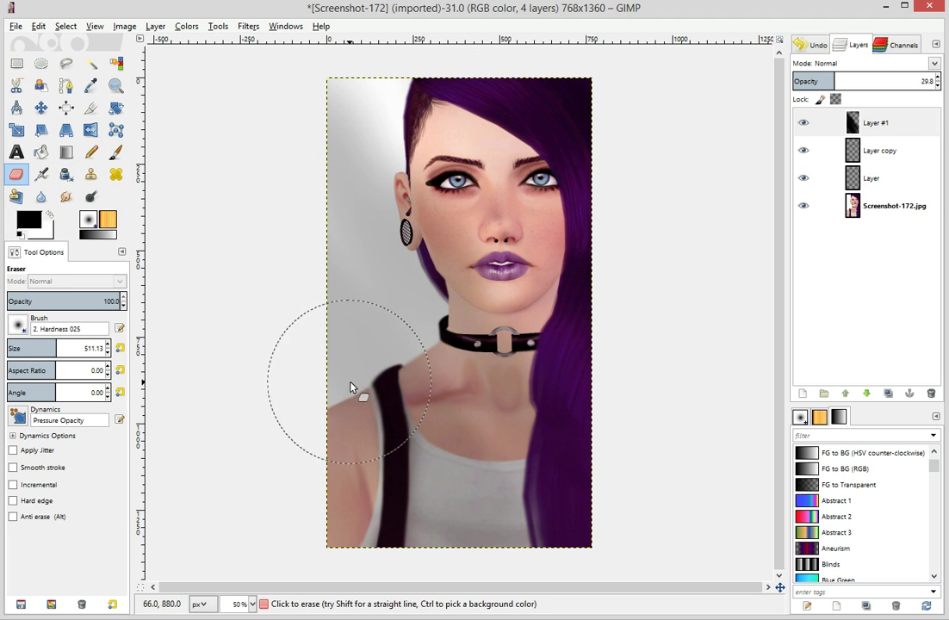
Step: Select Layer copy and add a black (000000) border to the image with X size 1 and Y size 30
left_click(853, 147)
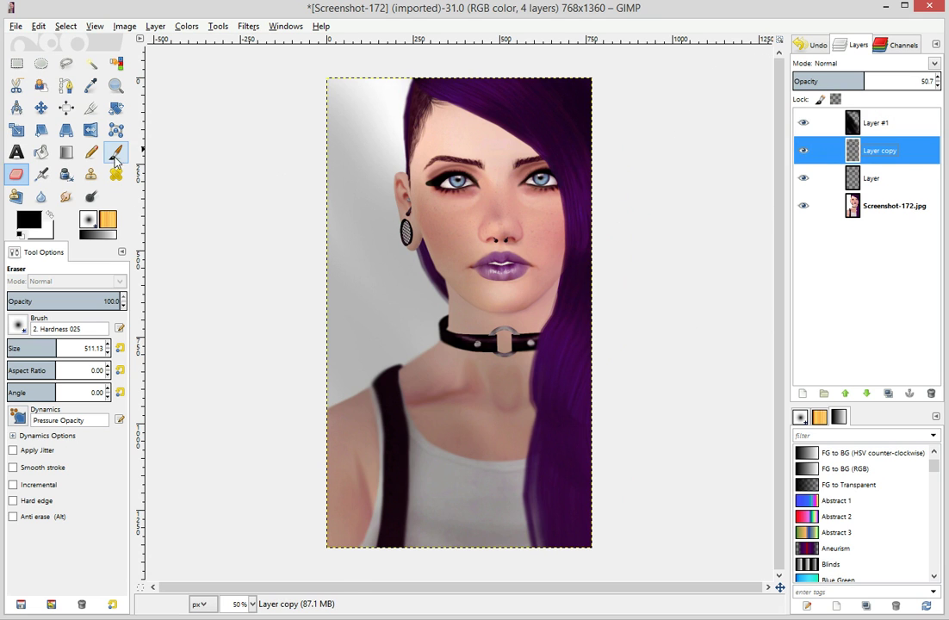
left_click(65, 197)
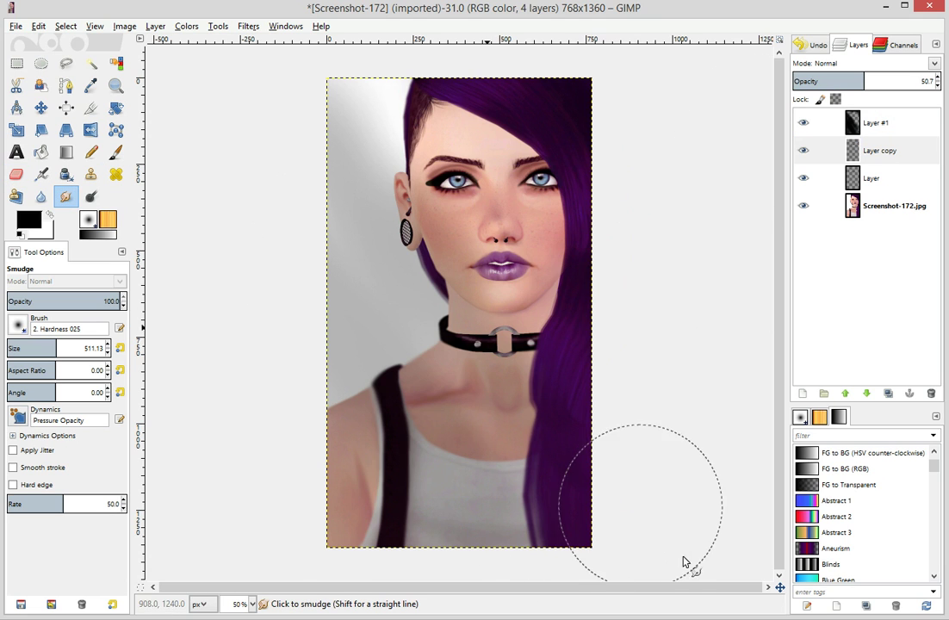
left_click(248, 26)
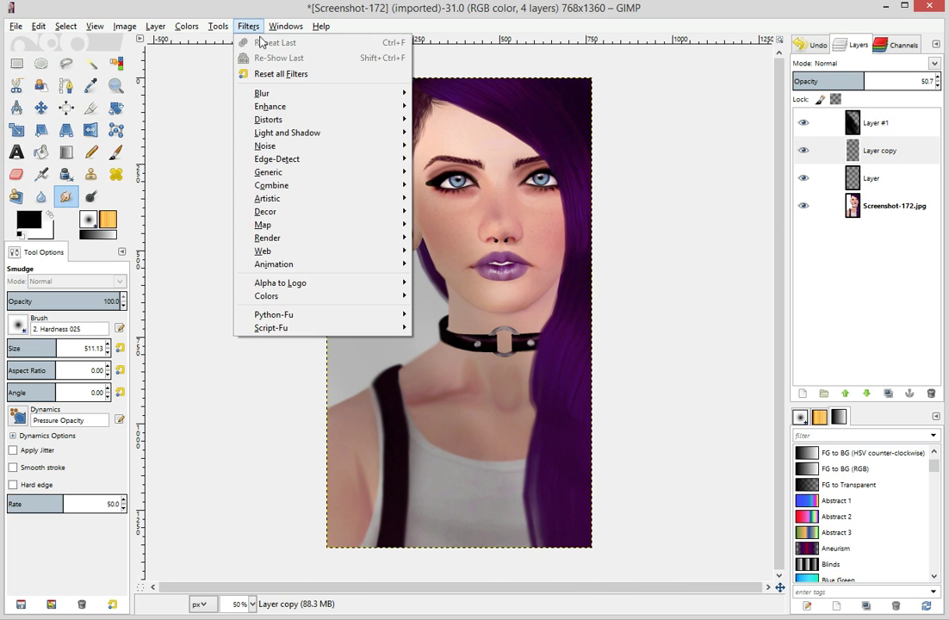
mouse_move(326, 220)
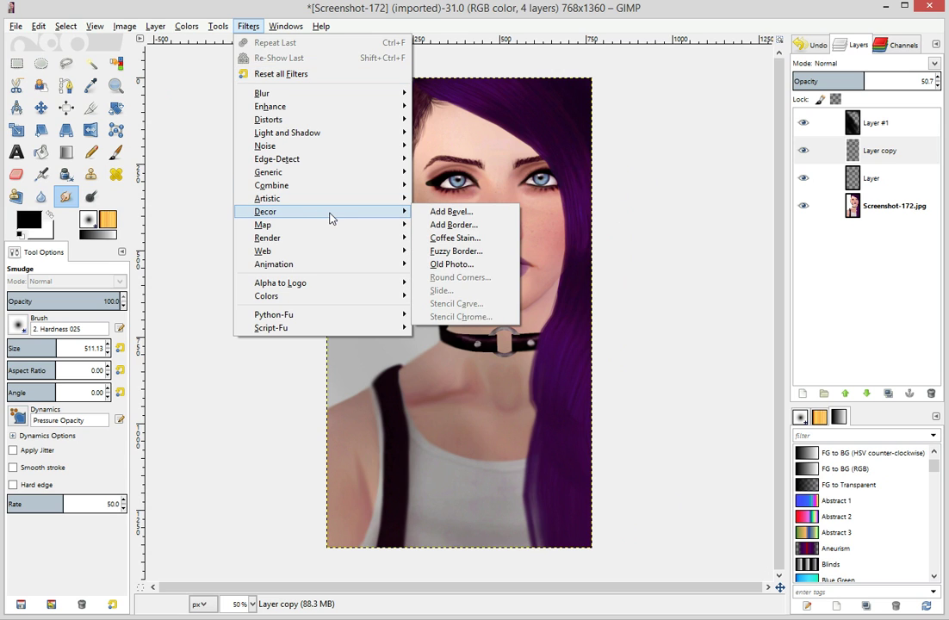
left_click(476, 226)
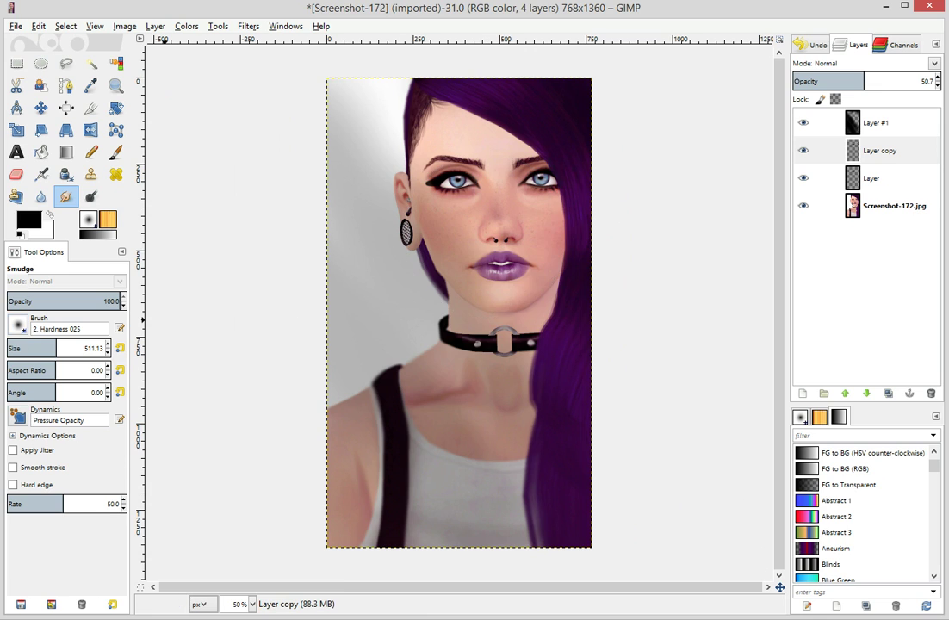
left_click_drag(445, 242, 458, 239)
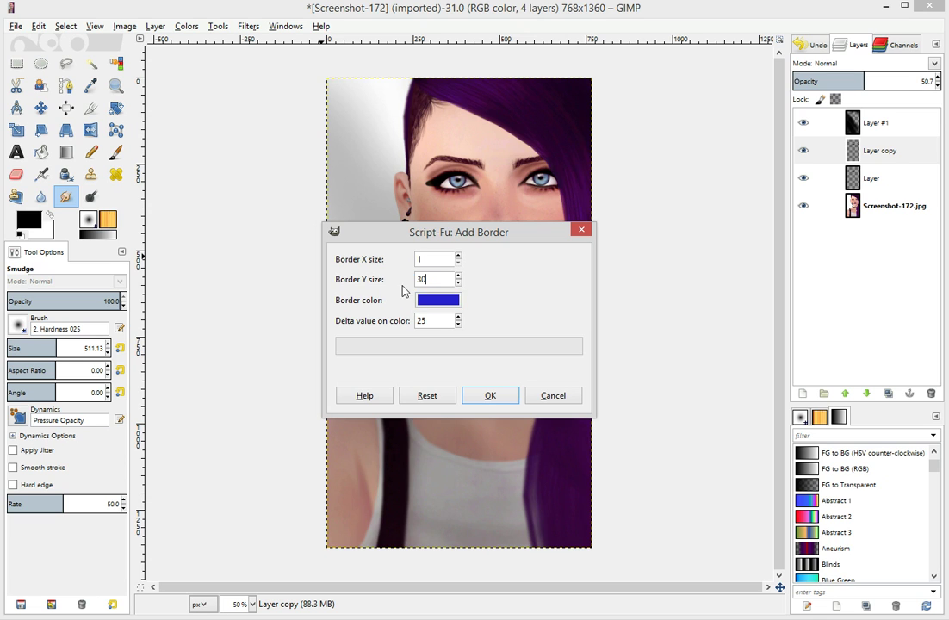
left_click(438, 311)
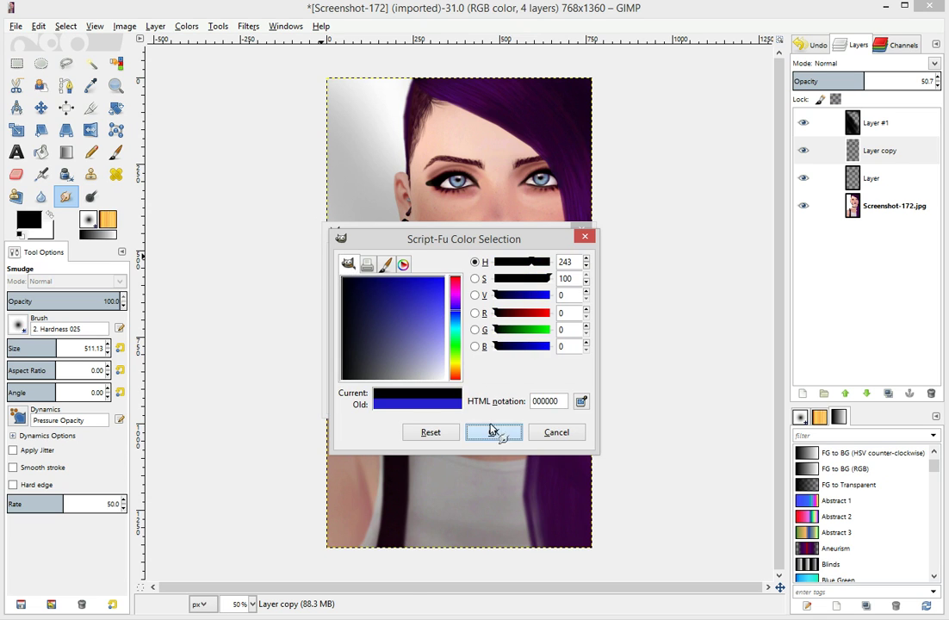
left_click(493, 430)
left_click(485, 393)
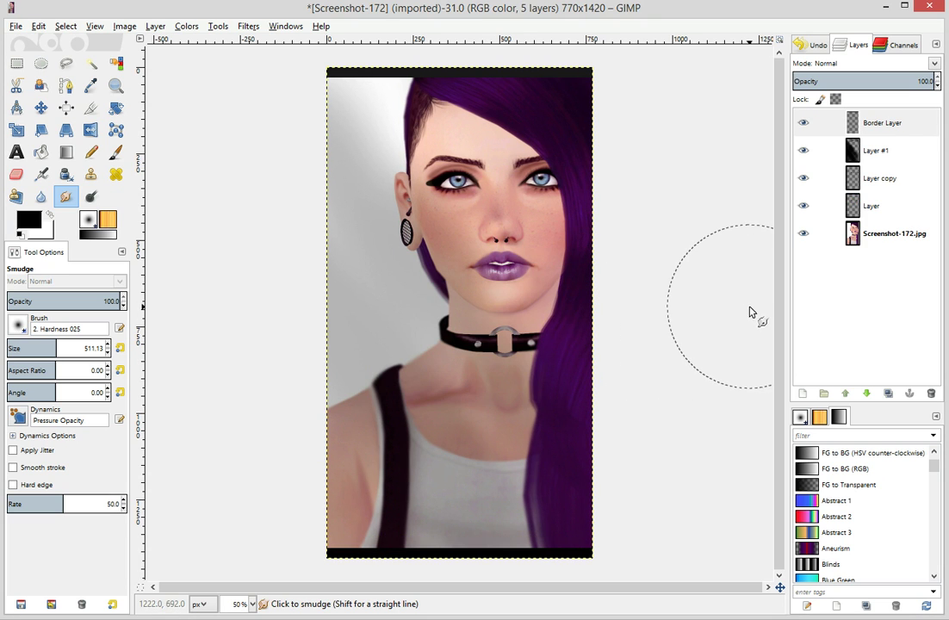
Step: Overwrite Screenshot-172.jpg with the edited image as a JPEG at quality 100
left_click(17, 26)
left_click(104, 198)
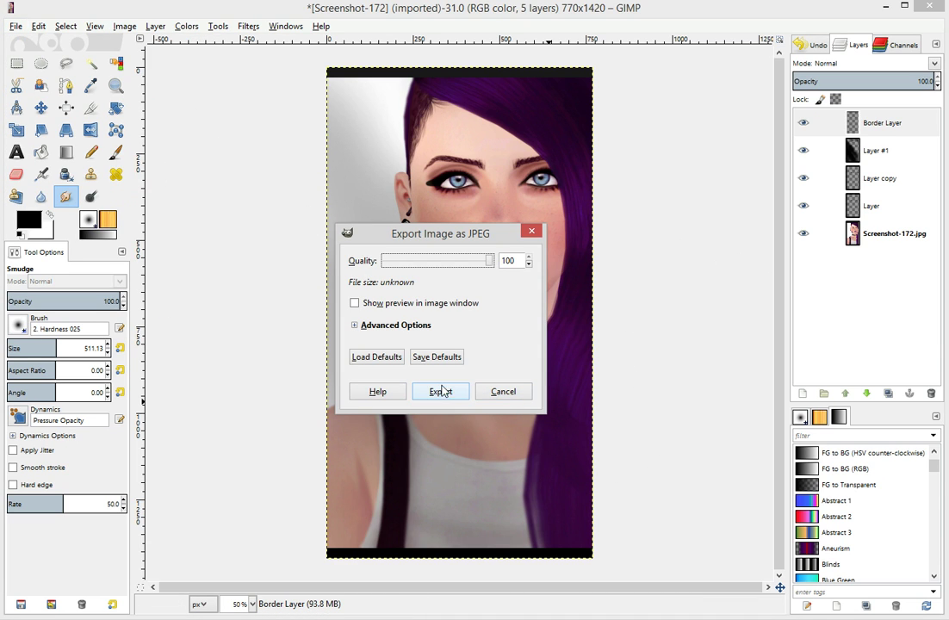
left_click(441, 392)
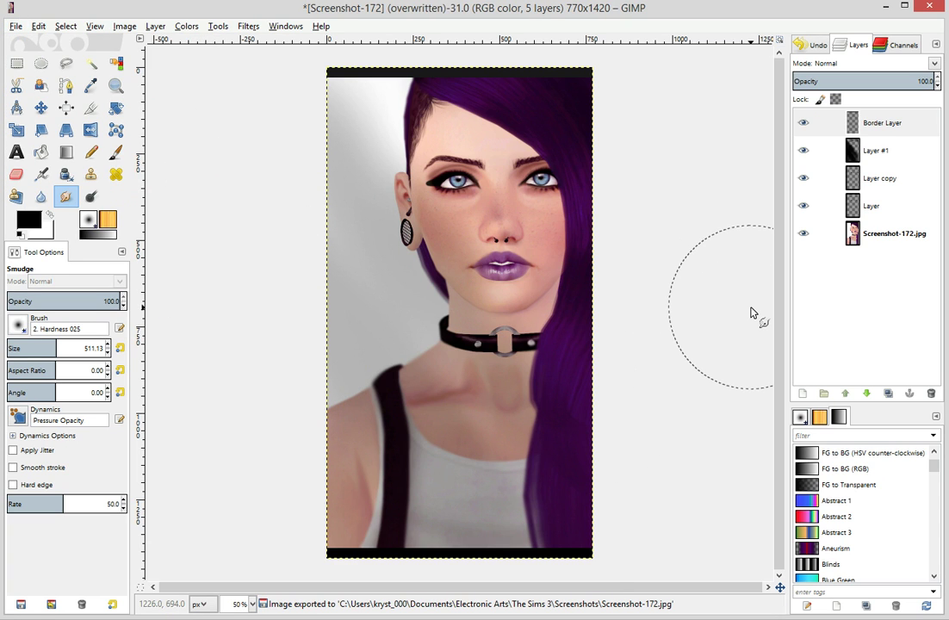